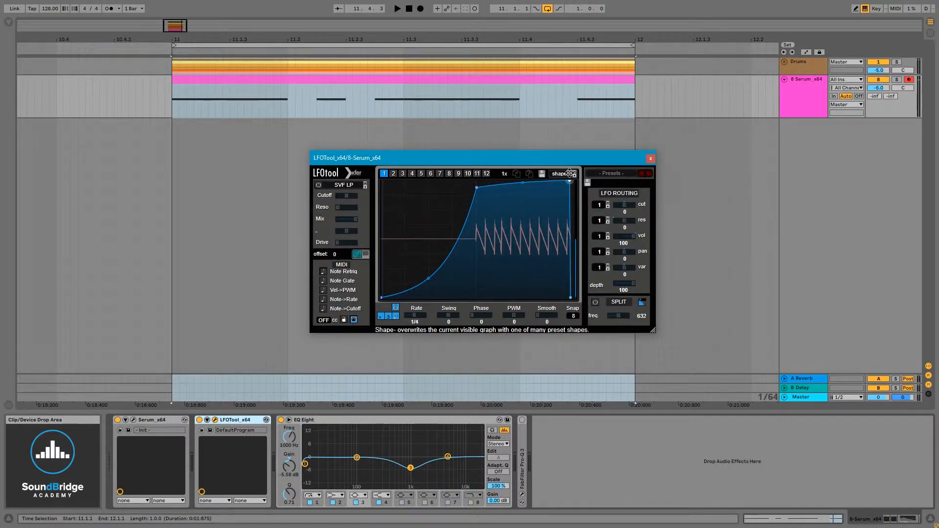
# Step: Nudge the upper end point of the LFOTool volume curve slightly earlier and audition the loop from bar 11
pyautogui.moveTo(571, 181); pyautogui.dragTo(569, 176)
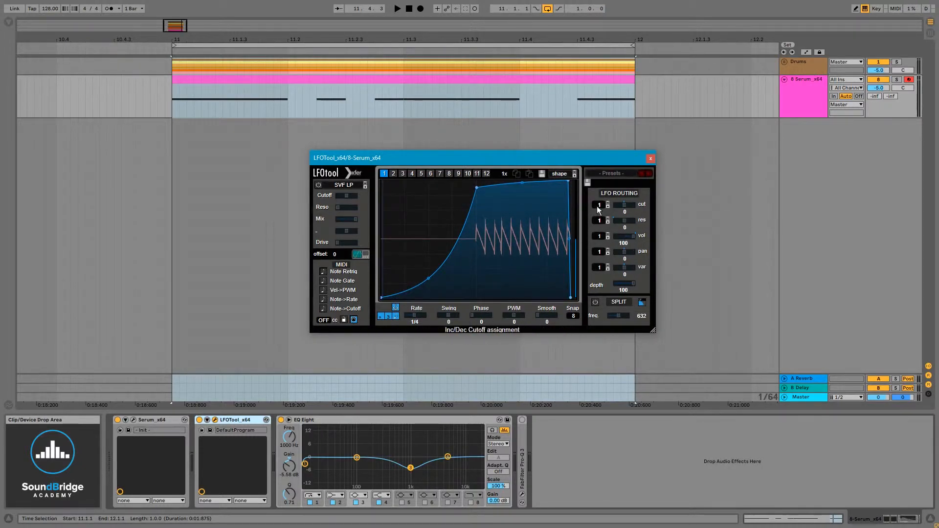
pyautogui.moveTo(476, 160); pyautogui.dragTo(450, 171)
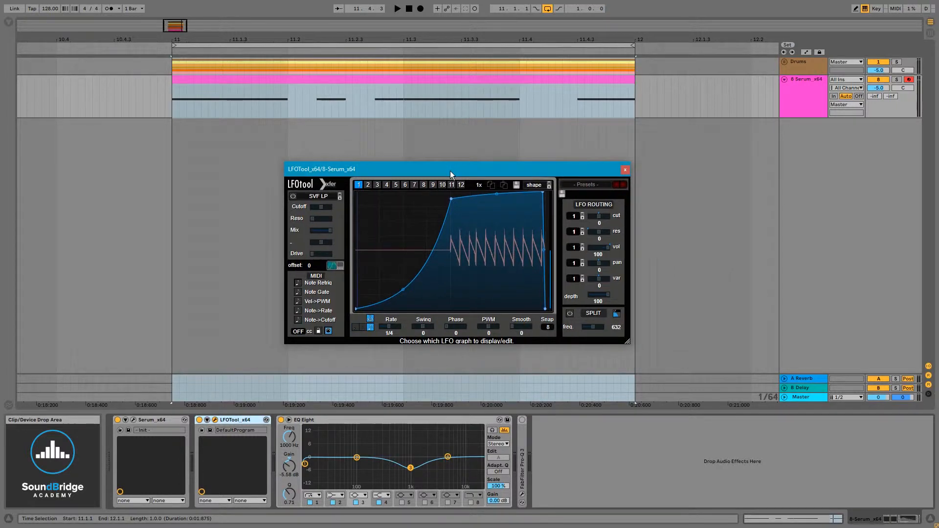
pyautogui.click(171, 112)
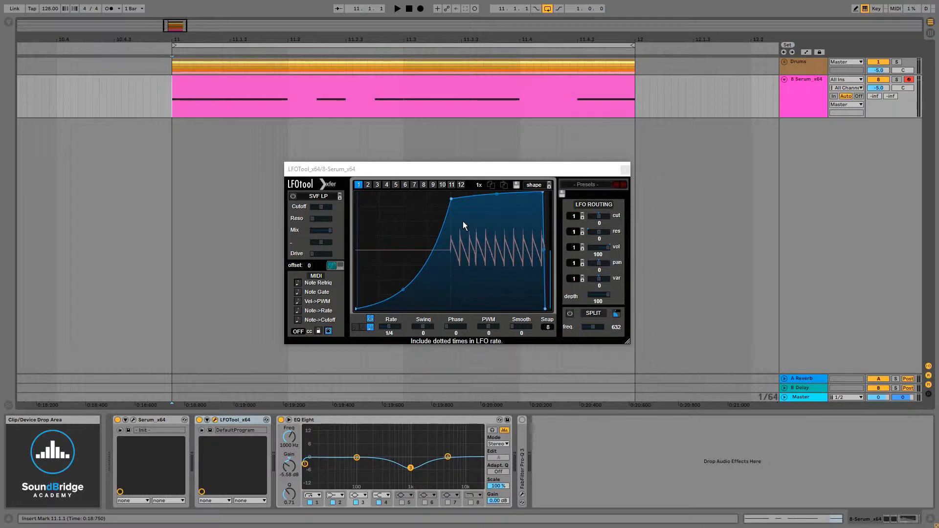
pyautogui.press('space')
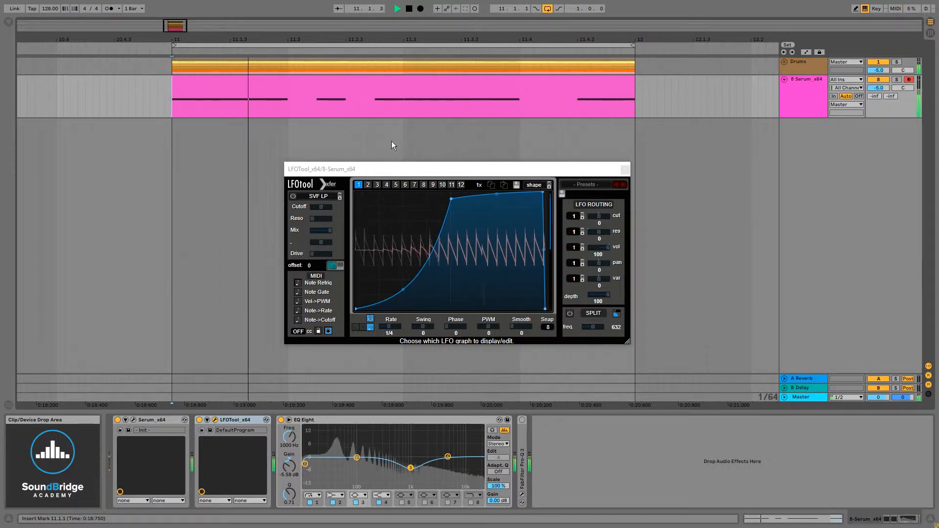
pyautogui.press('space')
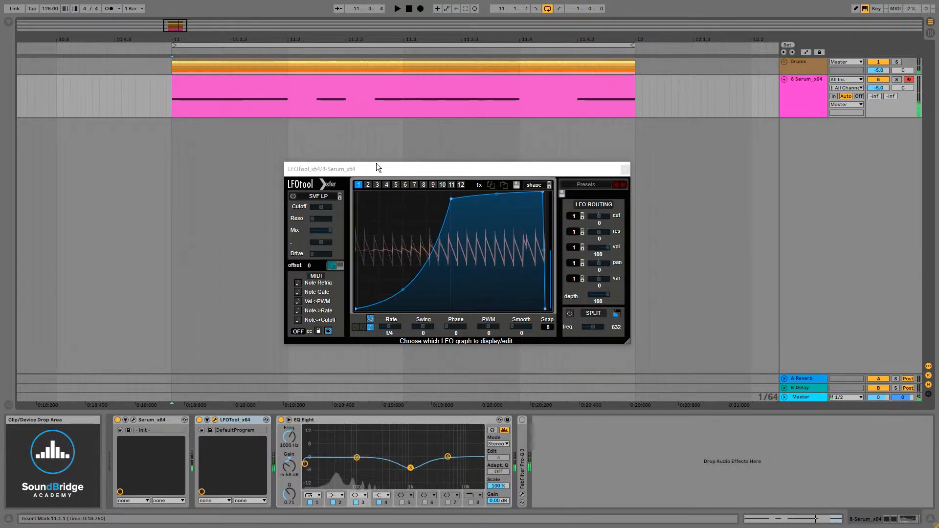
pyautogui.click(417, 268)
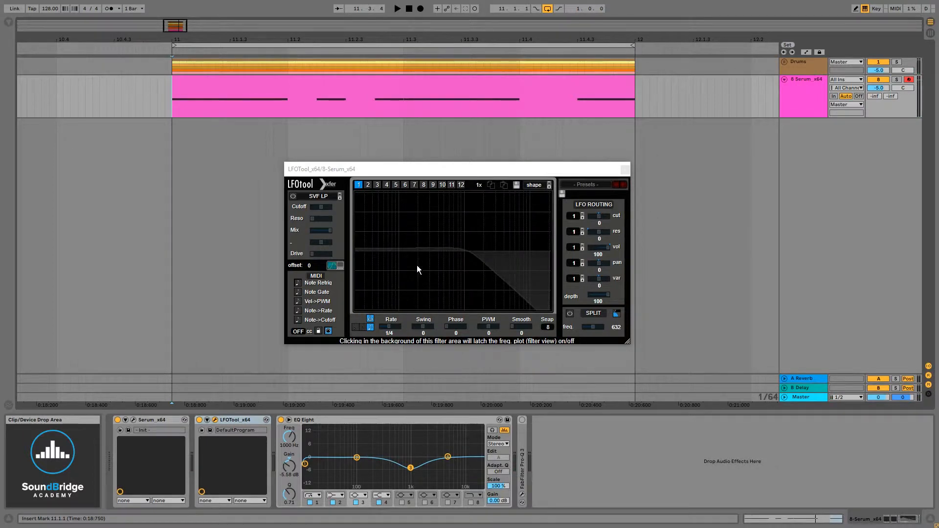
pyautogui.click(374, 174)
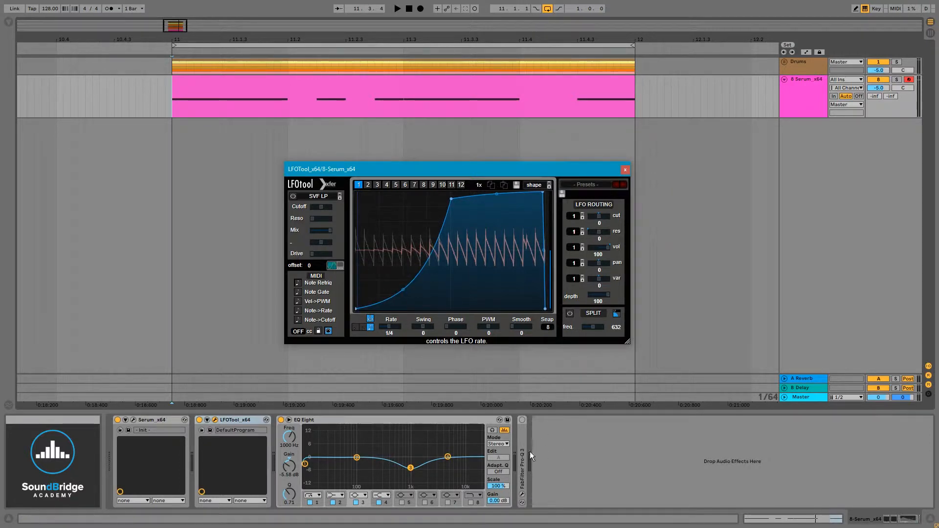
# Step: Move FabFilter Pro-Q 3 between Serum and LFOTool, enable it, and start loop playback
pyautogui.moveTo(523, 448); pyautogui.dragTo(194, 442)
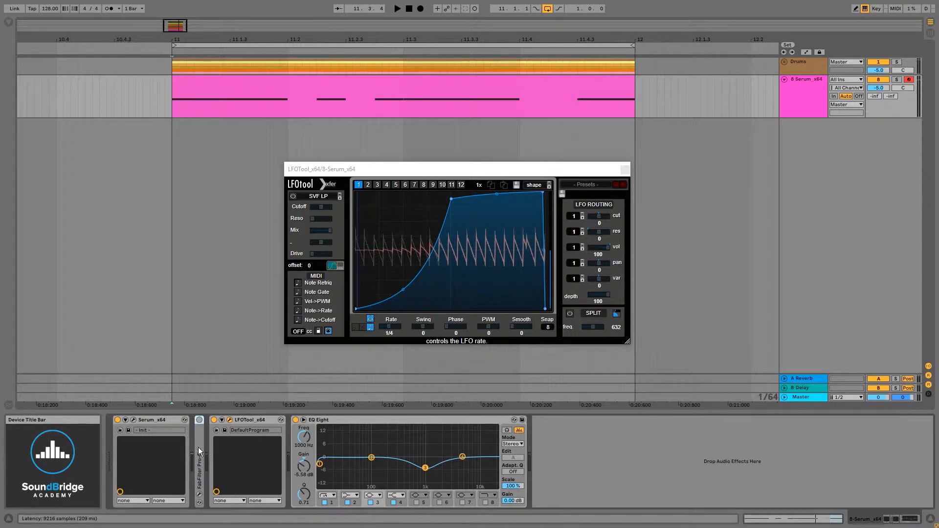
pyautogui.click(199, 420)
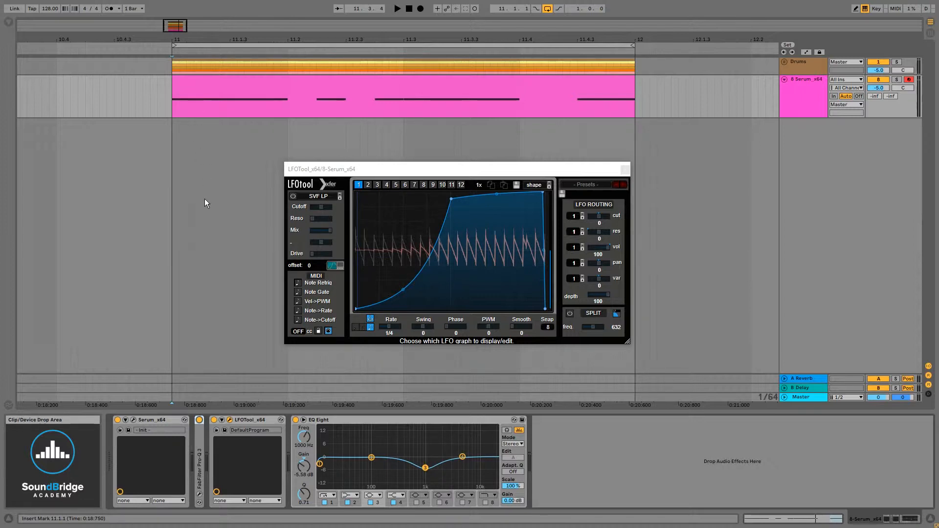
pyautogui.press('space')
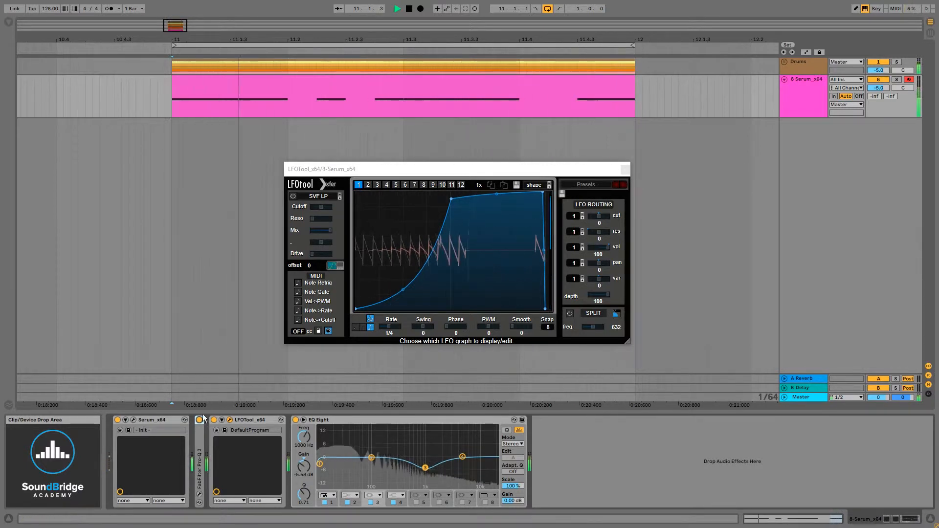
# Step: Compare the loop with FabFilter Pro-Q 3 after EQ Eight and with it back in front of LFOTool
pyautogui.moveTo(199, 460); pyautogui.dragTo(562, 451)
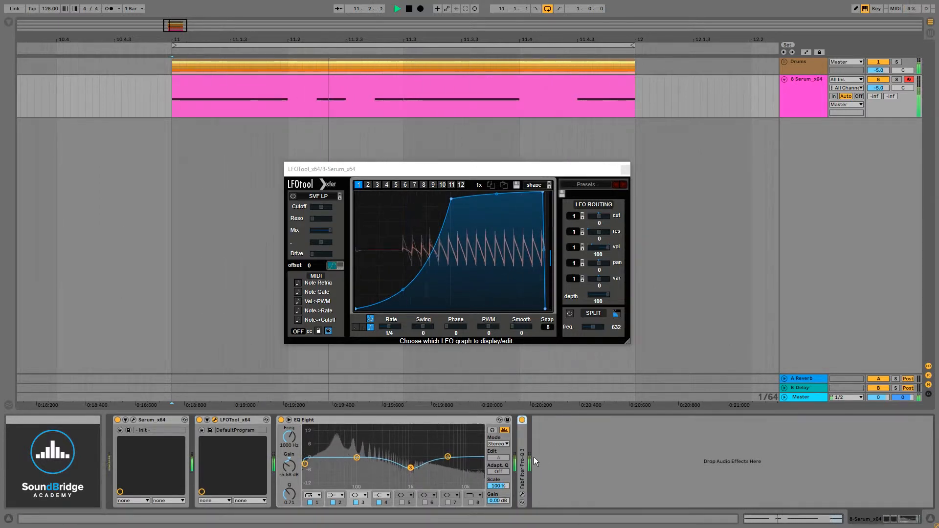
pyautogui.press('space')
pyautogui.moveTo(523, 459); pyautogui.dragTo(207, 461)
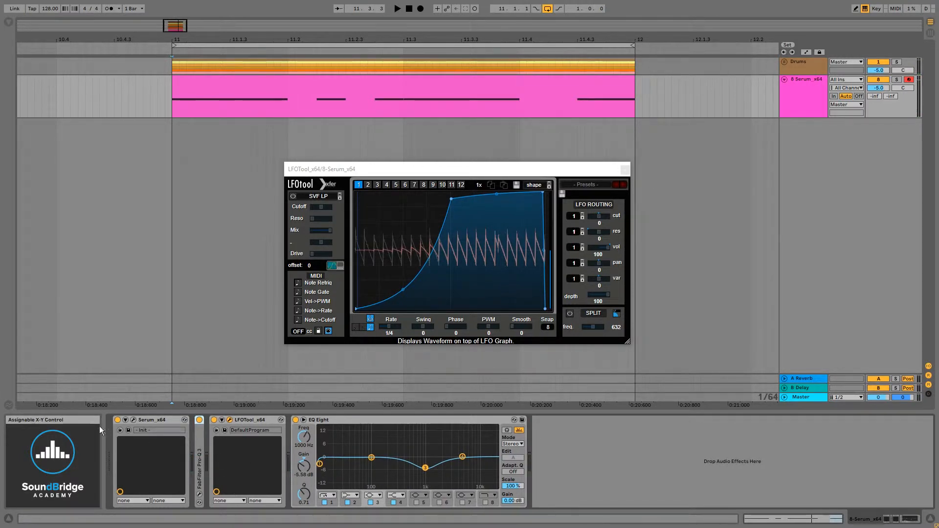
pyautogui.press('space')
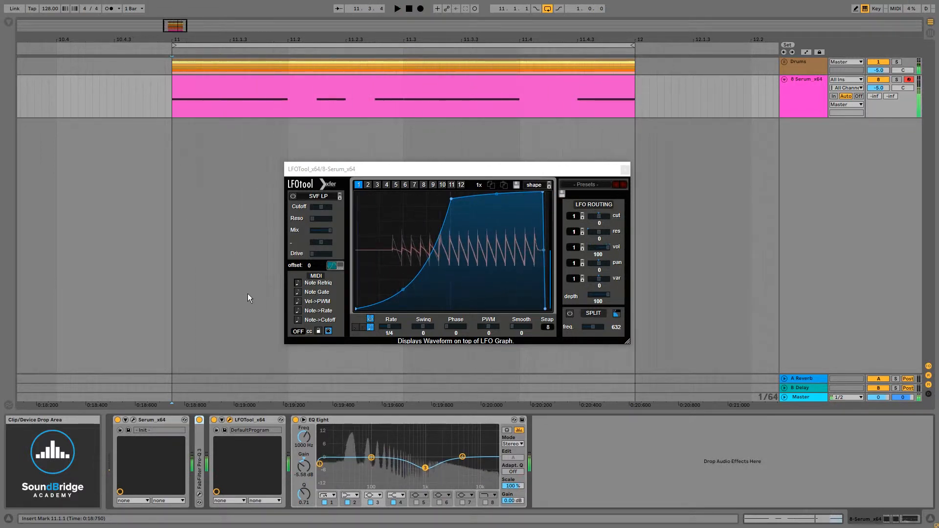
pyautogui.press('space')
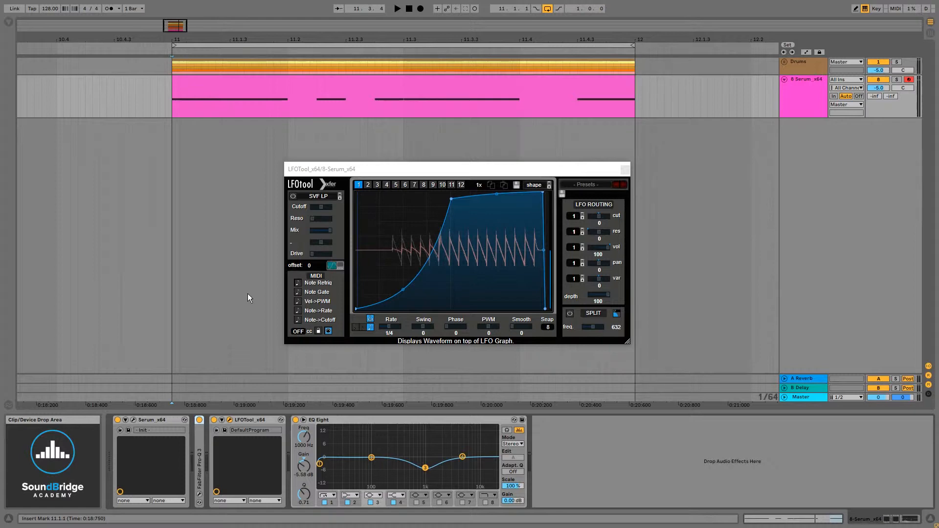
pyautogui.click(408, 170)
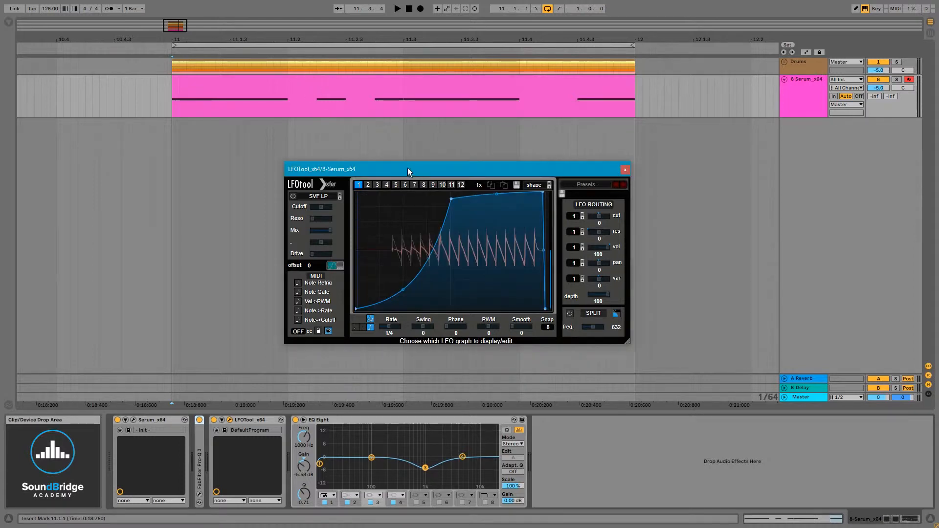
pyautogui.moveTo(407, 168); pyautogui.dragTo(292, 154)
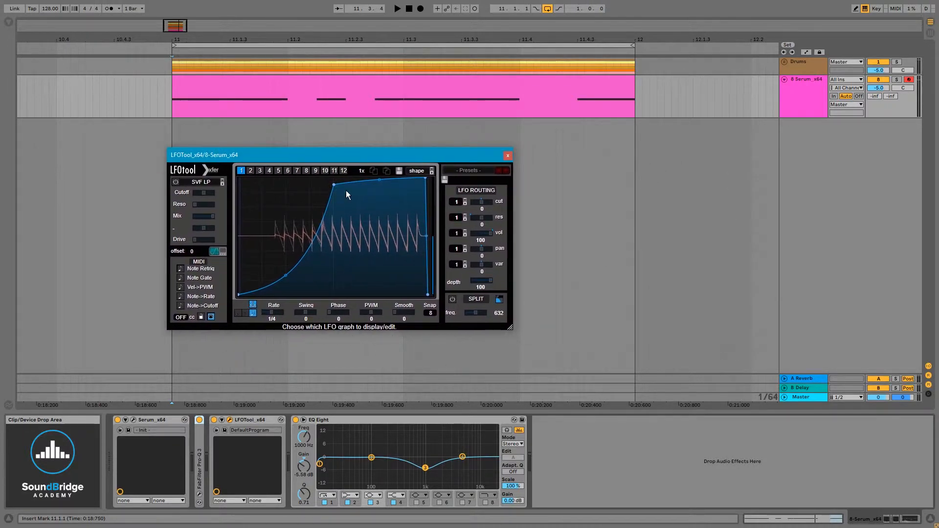
pyautogui.moveTo(390, 158); pyautogui.dragTo(354, 165)
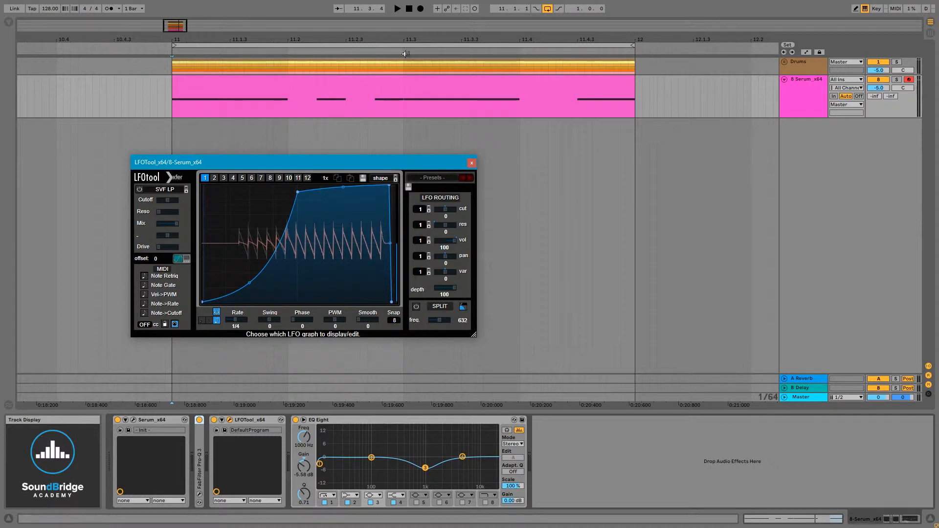
pyautogui.click(202, 455)
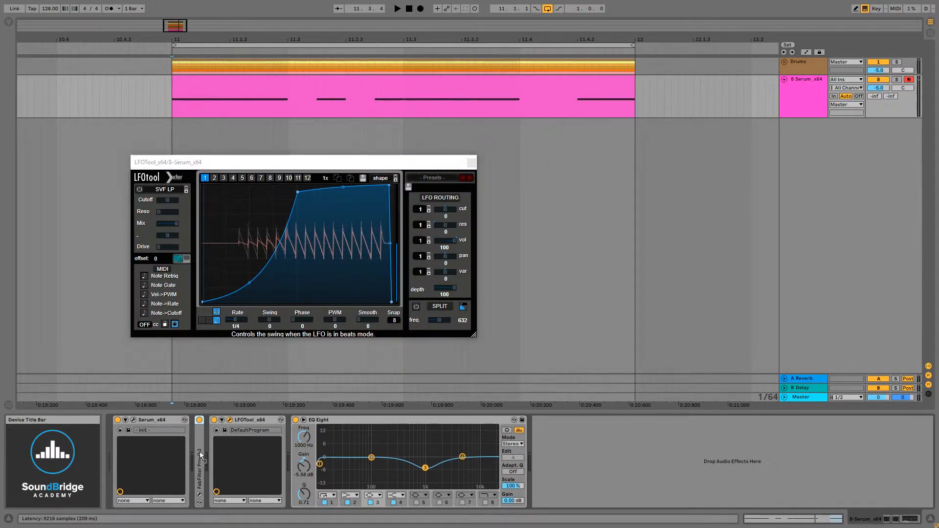
# Step: Insert a MIDI track below the Serum track and create an empty one-bar MIDI clip from bar 11 to bar 12
pyautogui.moveTo(276, 161); pyautogui.dragTo(462, 239)
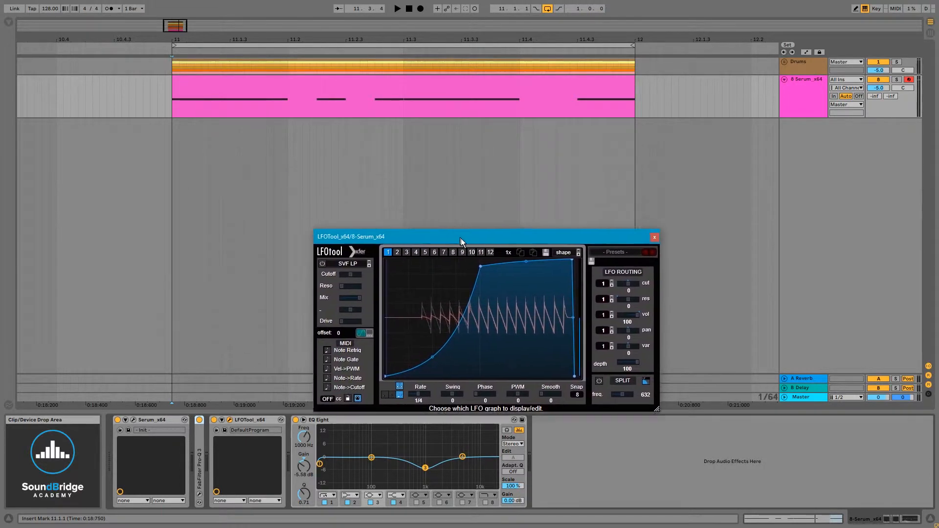
pyautogui.rightClick(795, 151)
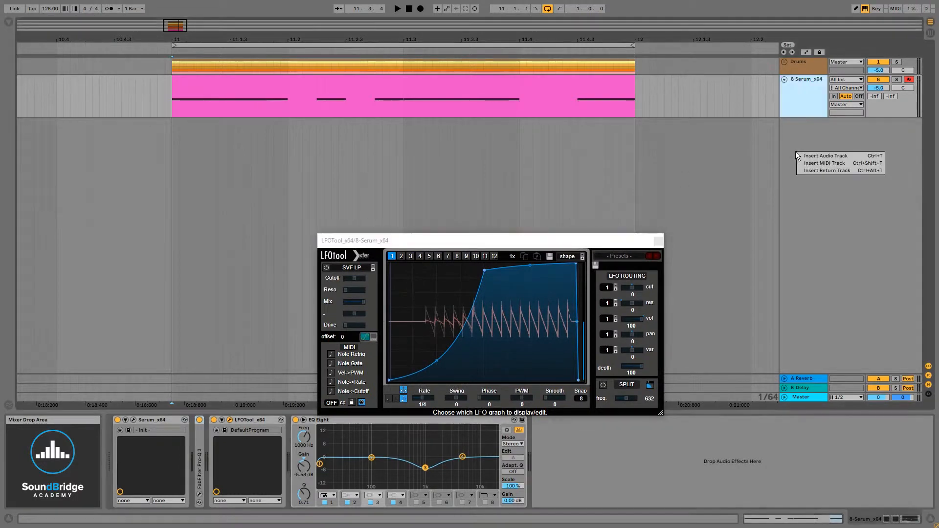
pyautogui.click(825, 163)
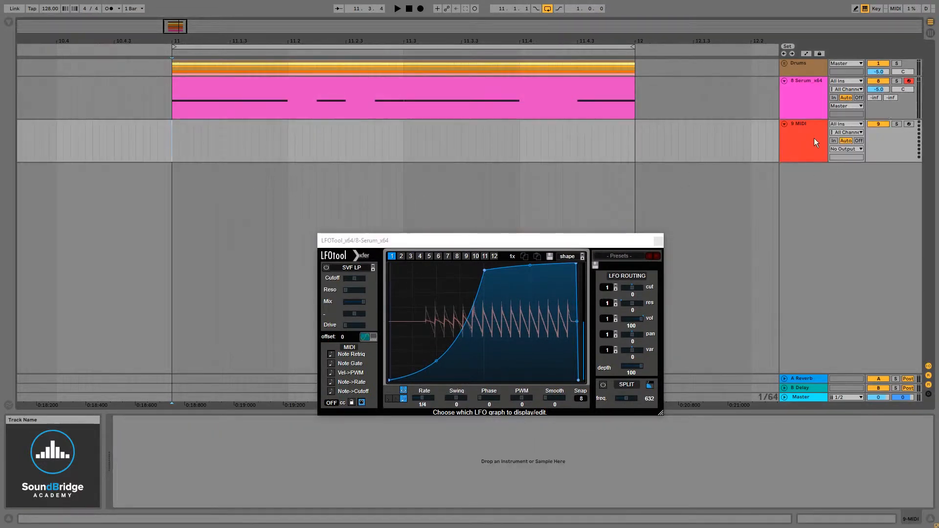
pyautogui.moveTo(174, 140); pyautogui.dragTo(638, 163)
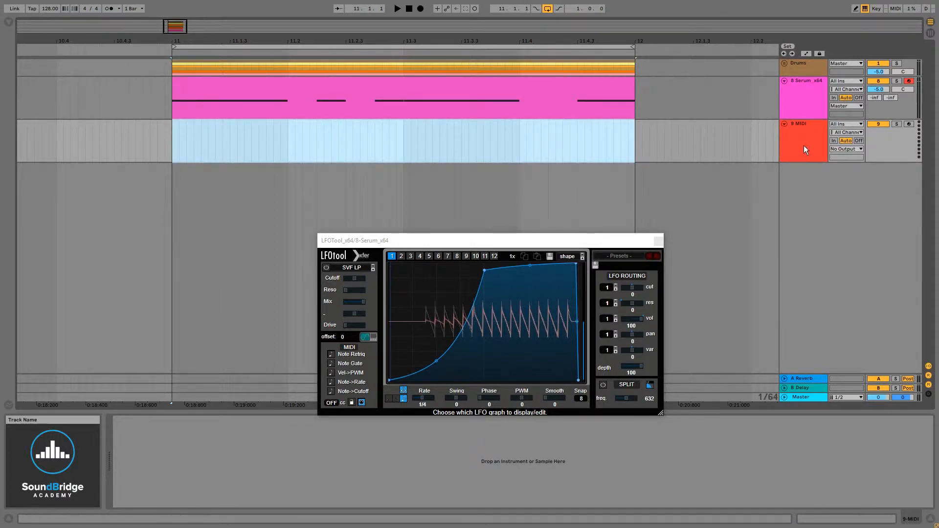
pyautogui.hotkey('ctrl', 'shift', 'm')
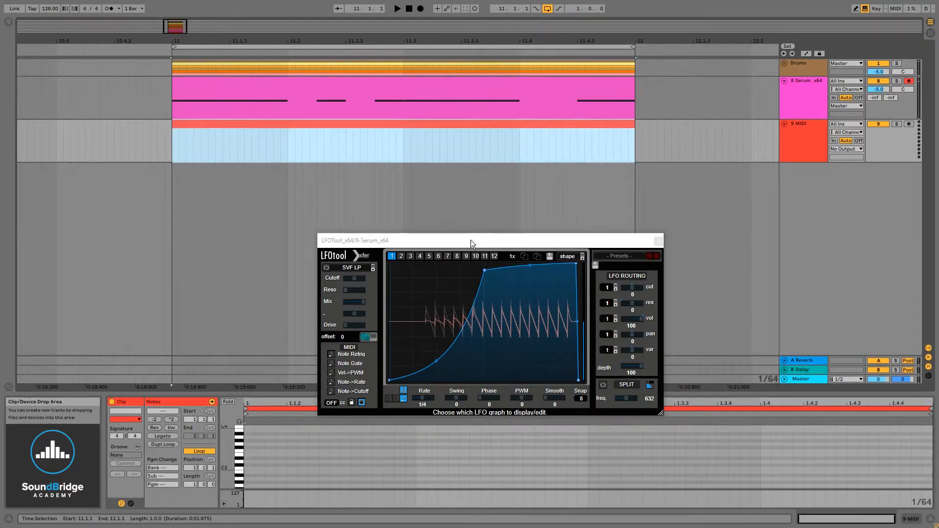
pyautogui.moveTo(471, 240); pyautogui.dragTo(490, 184)
pyautogui.doubleClick(248, 468)
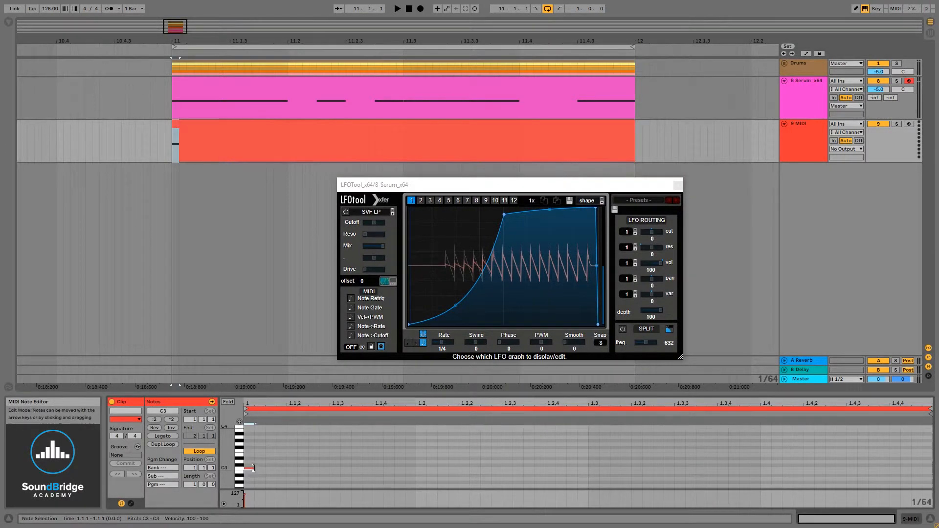
pyautogui.moveTo(254, 469); pyautogui.dragTo(330, 469)
pyautogui.click(388, 464)
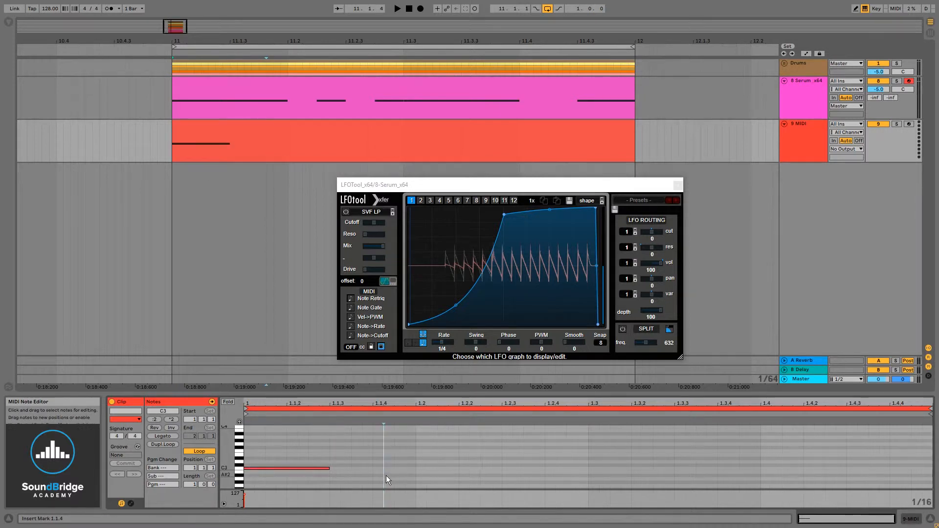
pyautogui.click(325, 468)
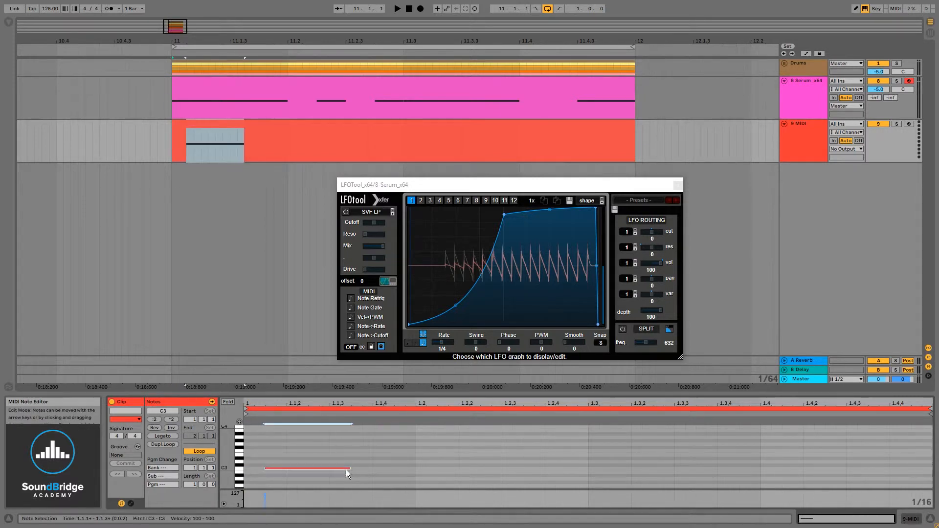
pyautogui.moveTo(325, 469); pyautogui.dragTo(327, 469)
pyautogui.press('Delete')
# Step: Add 1/16-long C3 notes on all four beats of the new MIDI clip
pyautogui.doubleClick(254, 468)
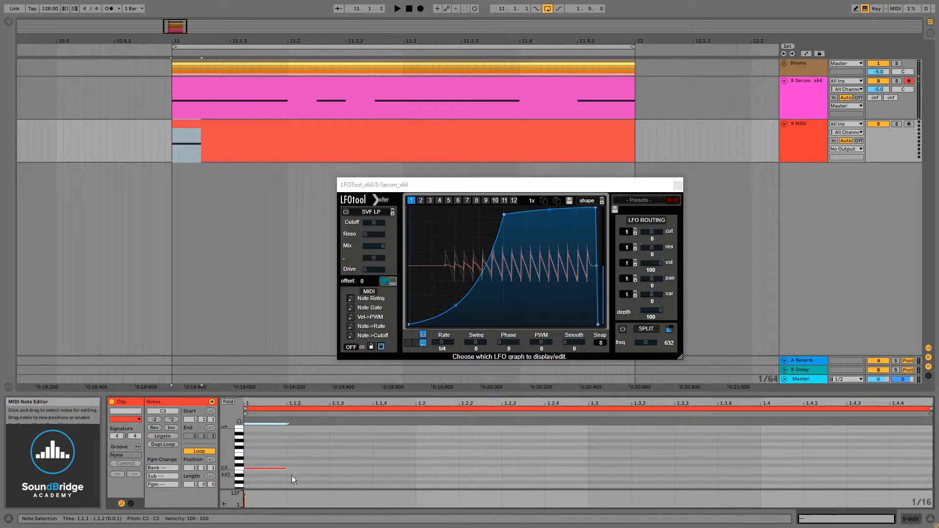
pyautogui.doubleClick(423, 470)
pyautogui.doubleClick(592, 469)
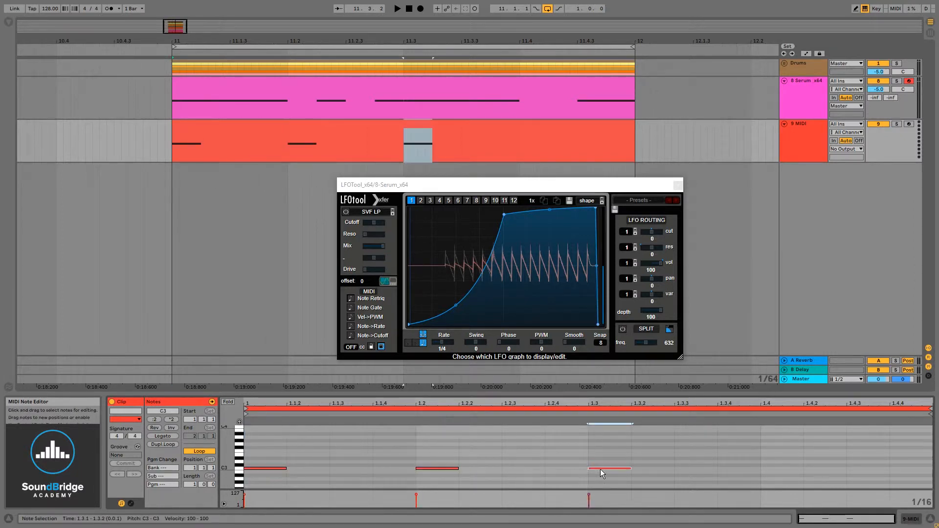
pyautogui.doubleClick(776, 471)
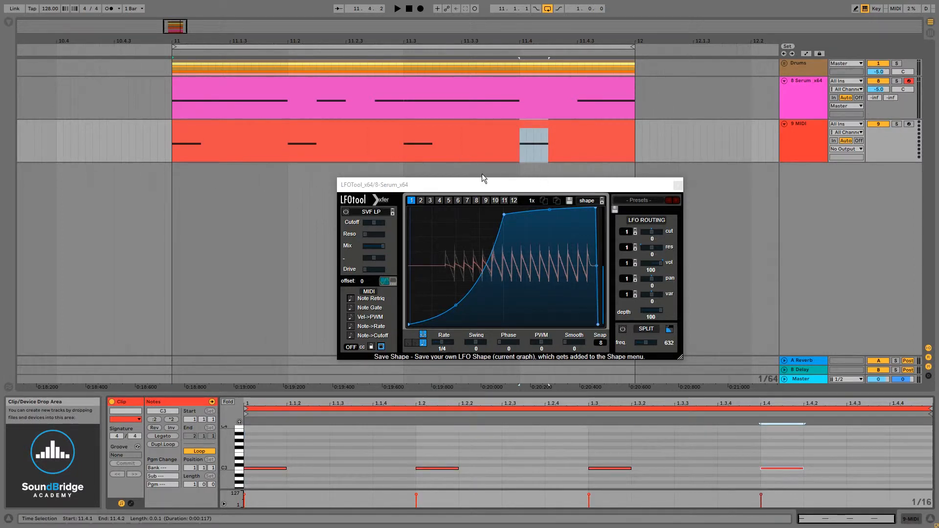
# Step: Enable Note Retrig in LFOTool and close the plug-in window
pyautogui.click(387, 172)
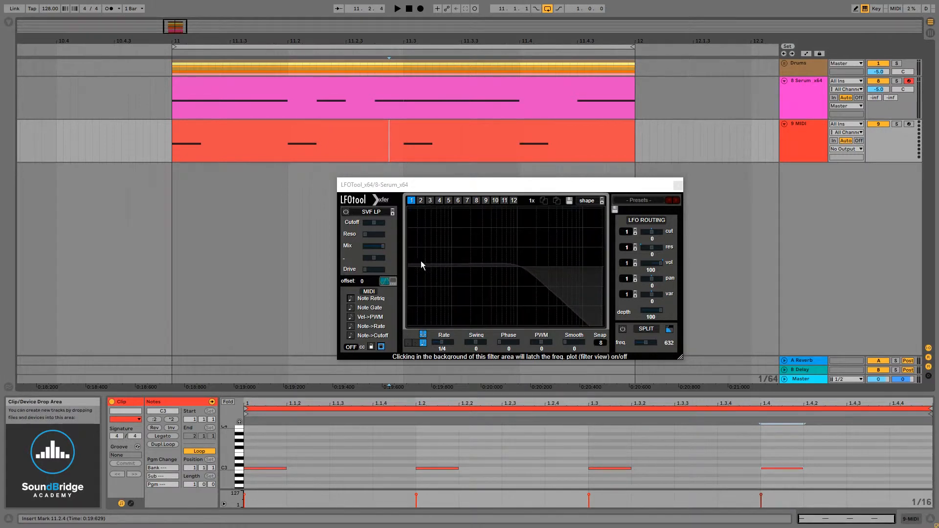
pyautogui.moveTo(484, 184); pyautogui.dragTo(412, 184)
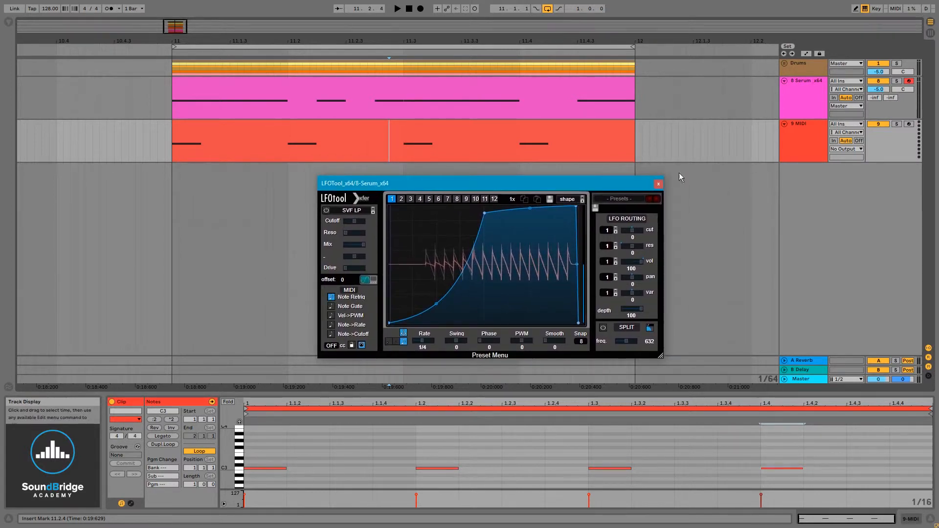
pyautogui.click(657, 184)
# Step: Route the new MIDI track's output to the 8-Serum_x64 track with 1-LFOTool_x64 as the output channel
pyautogui.click(819, 143)
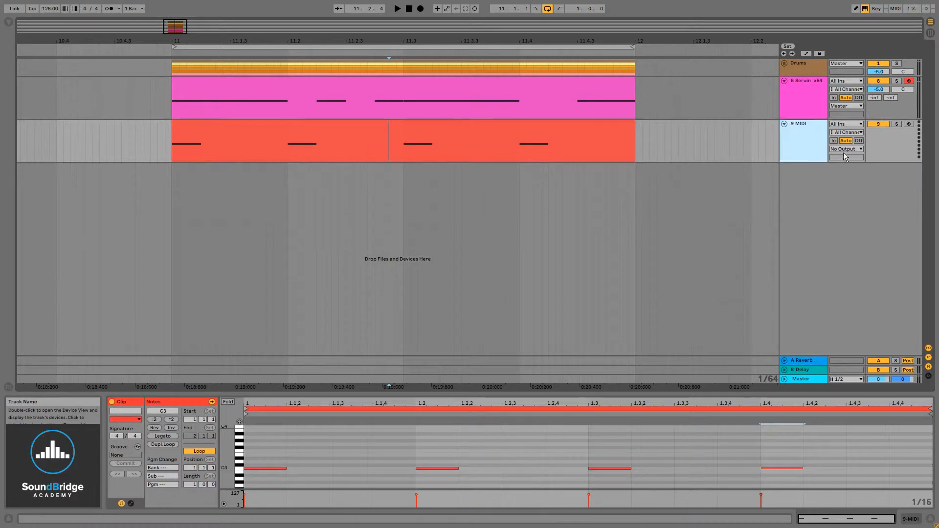
pyautogui.click(858, 149)
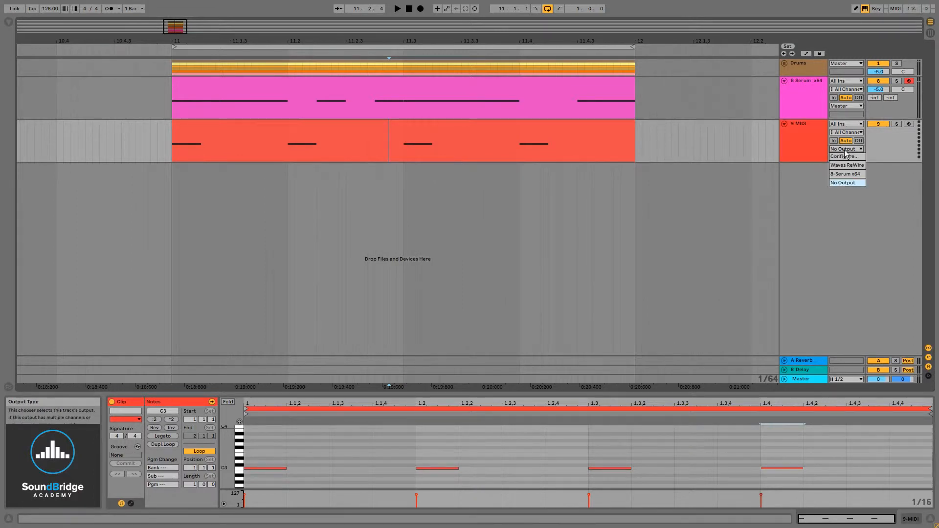
pyautogui.click(854, 174)
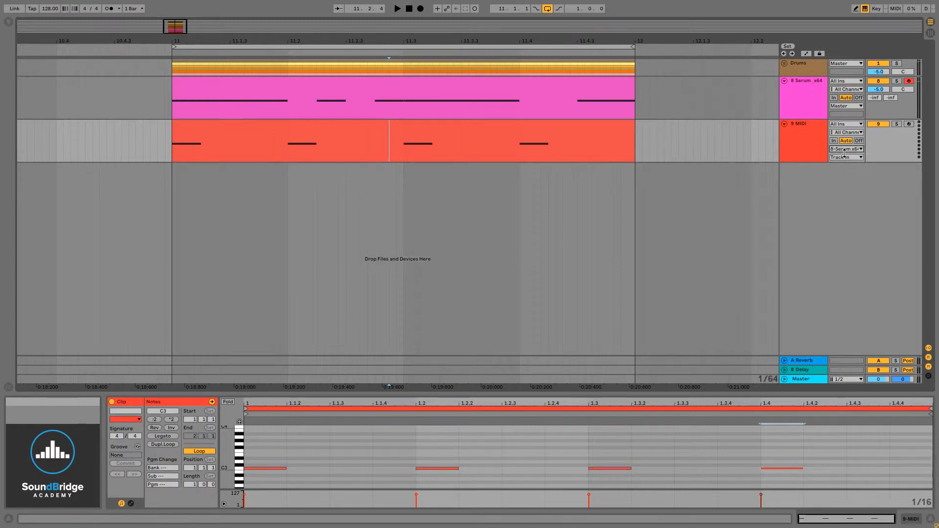
pyautogui.click(847, 158)
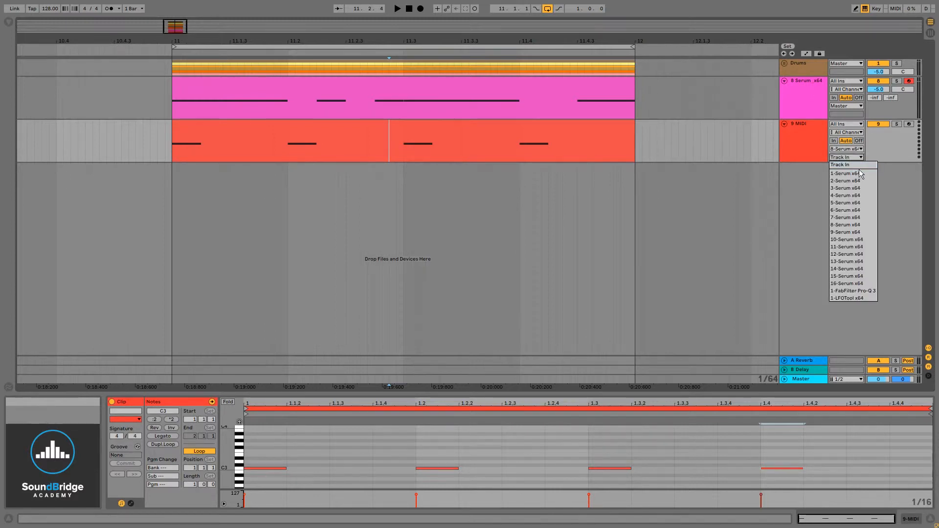
pyautogui.click(855, 298)
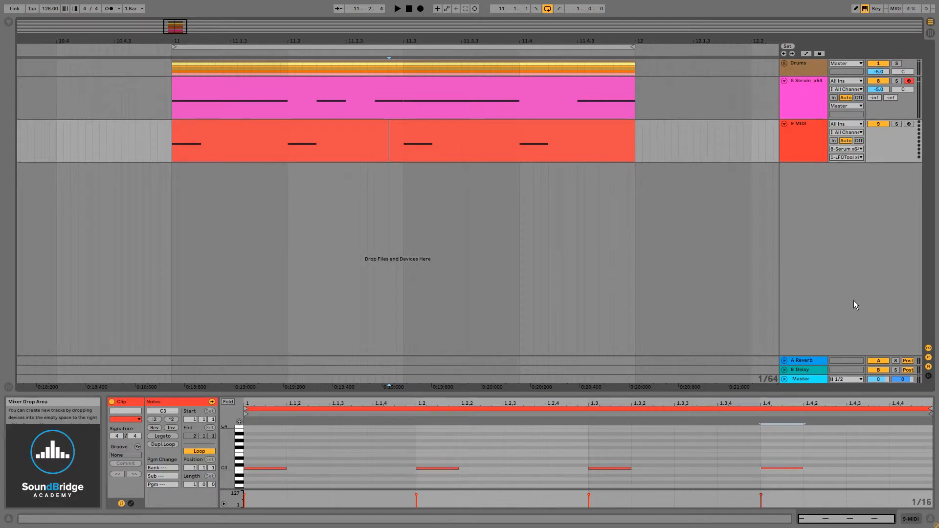
pyautogui.click(856, 150)
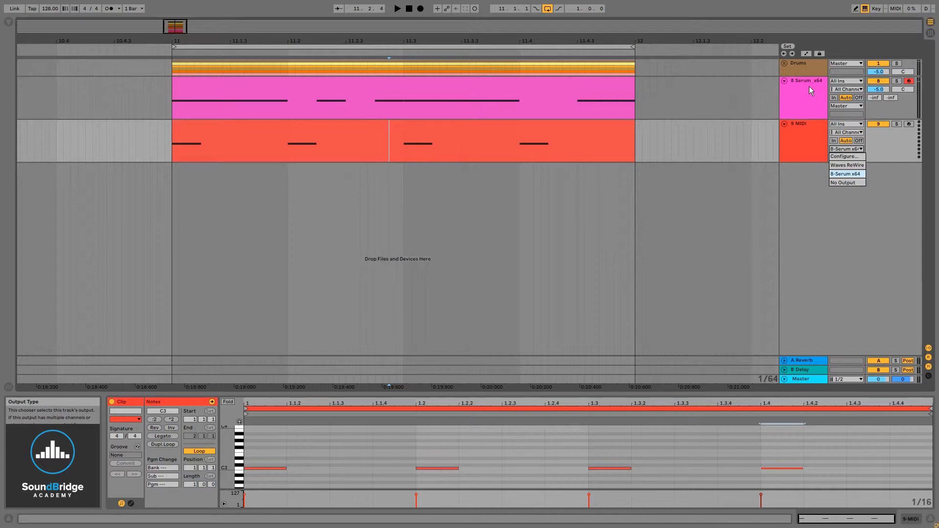
pyautogui.click(849, 174)
pyautogui.click(852, 157)
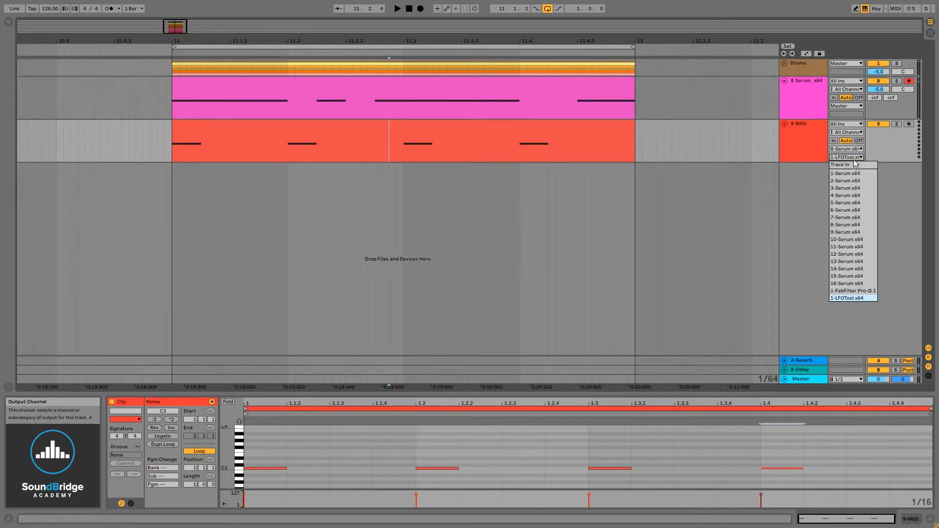
pyautogui.click(850, 298)
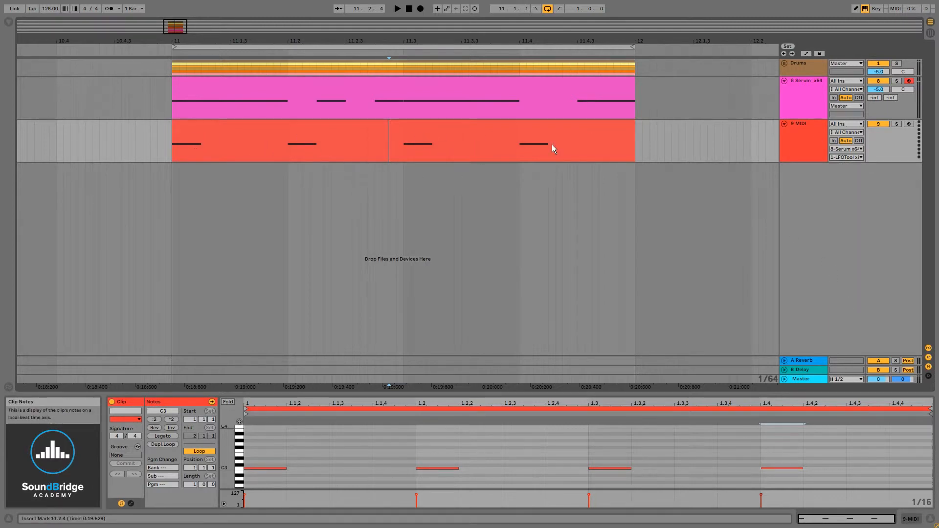
# Step: Open LFOTool on the Serum track and play the loop, deactivating the MIDI track during playback to compare the ducking
pyautogui.click(809, 96)
pyautogui.click(871, 522)
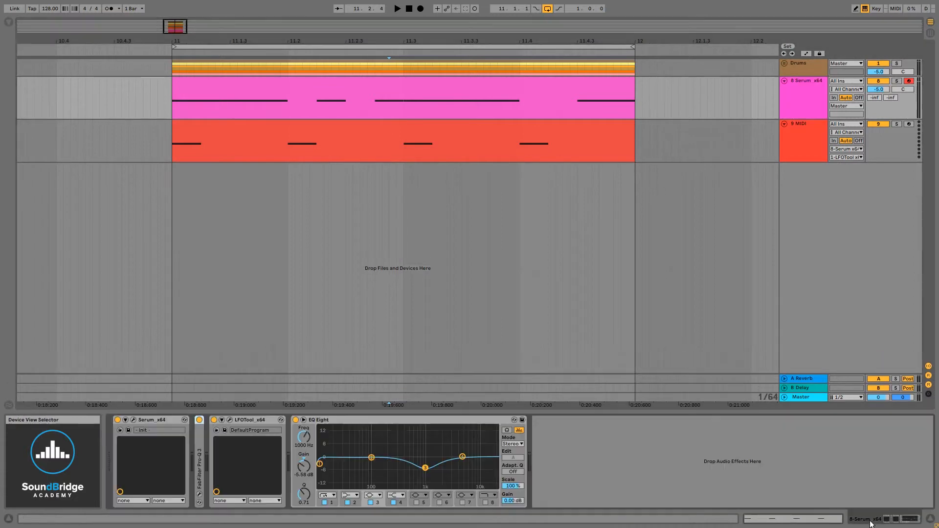
pyautogui.click(230, 419)
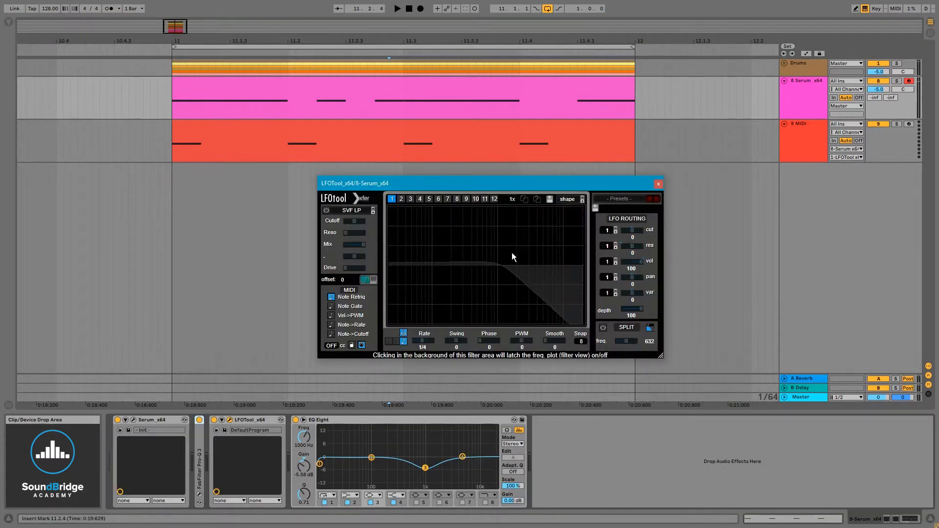
pyautogui.moveTo(513, 183)
pyautogui.mouseDown()
pyautogui.moveTo(514, 202)
pyautogui.moveTo(523, 198)
pyautogui.mouseUp()
pyautogui.press('space')
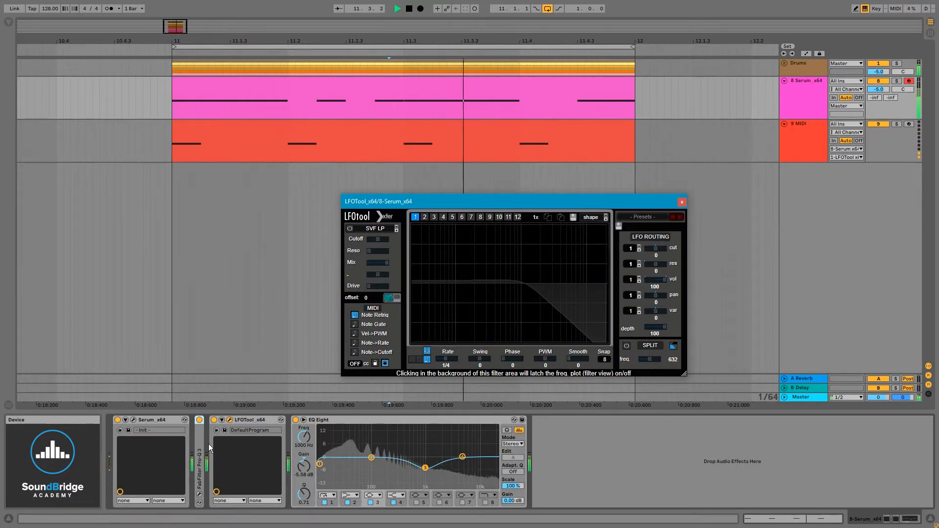
pyautogui.click(880, 125)
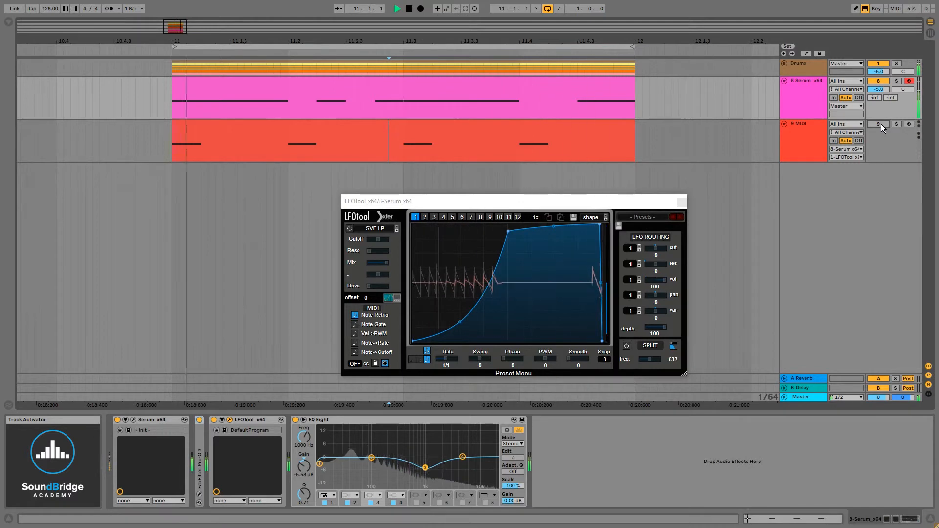
pyautogui.press('space')
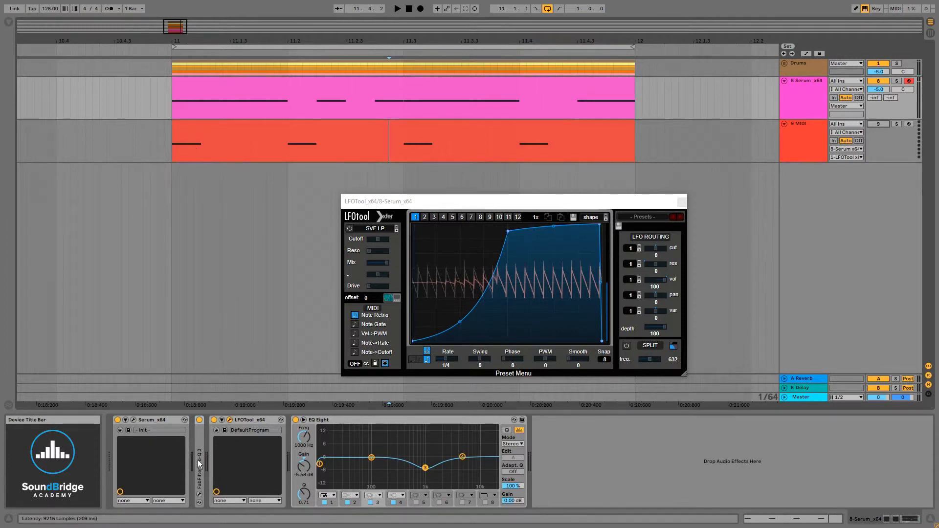
# Step: Extend the start of the MIDI trigger clip back to bar 1 so its notes repeat before the loop
pyautogui.moveTo(507, 198); pyautogui.dragTo(404, 196)
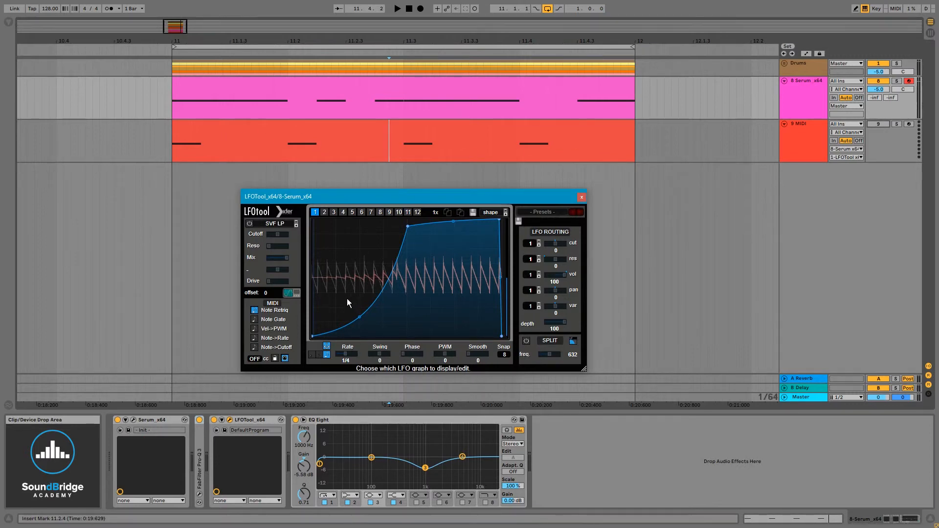
pyautogui.moveTo(413, 41); pyautogui.dragTo(404, 6)
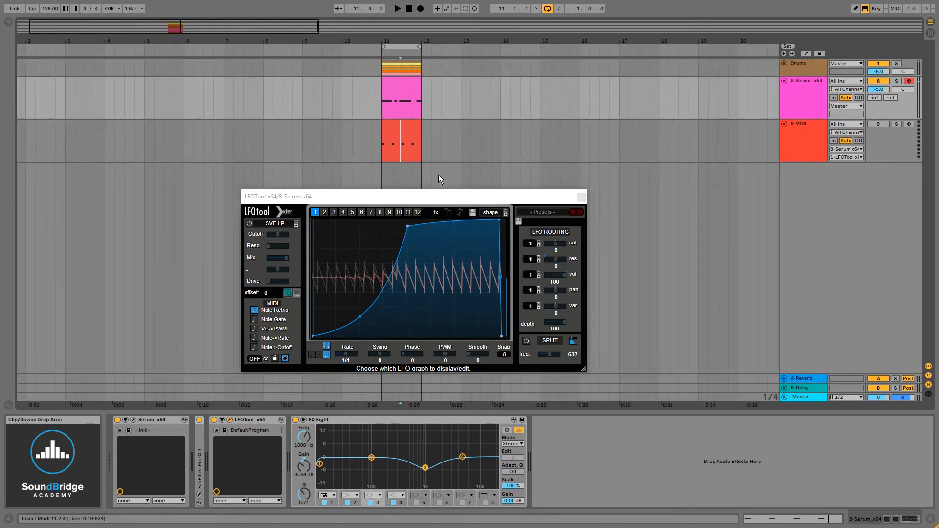
pyautogui.click(404, 140)
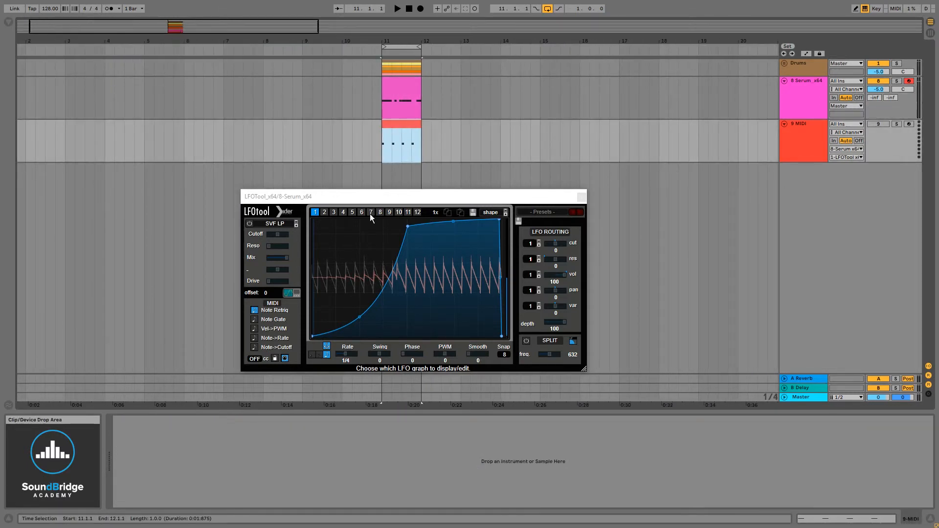
pyautogui.moveTo(382, 198)
pyautogui.mouseDown()
pyautogui.moveTo(399, 212)
pyautogui.moveTo(388, 208)
pyautogui.mouseUp()
pyautogui.moveTo(386, 125); pyautogui.dragTo(2, 116)
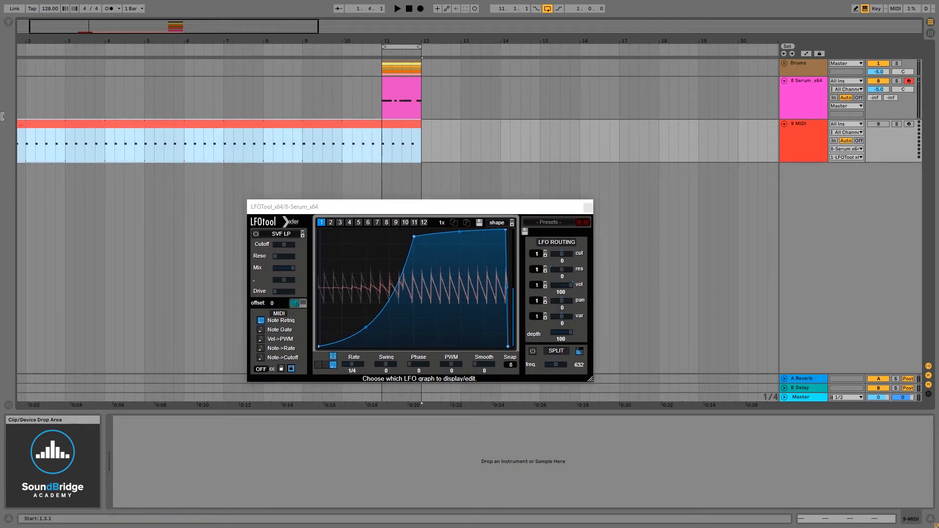
# Step: Extend the end of the MIDI trigger clip to bar 91 so the notes repeat through the whole arrangement
pyautogui.moveTo(326, 42); pyautogui.dragTo(127, 43)
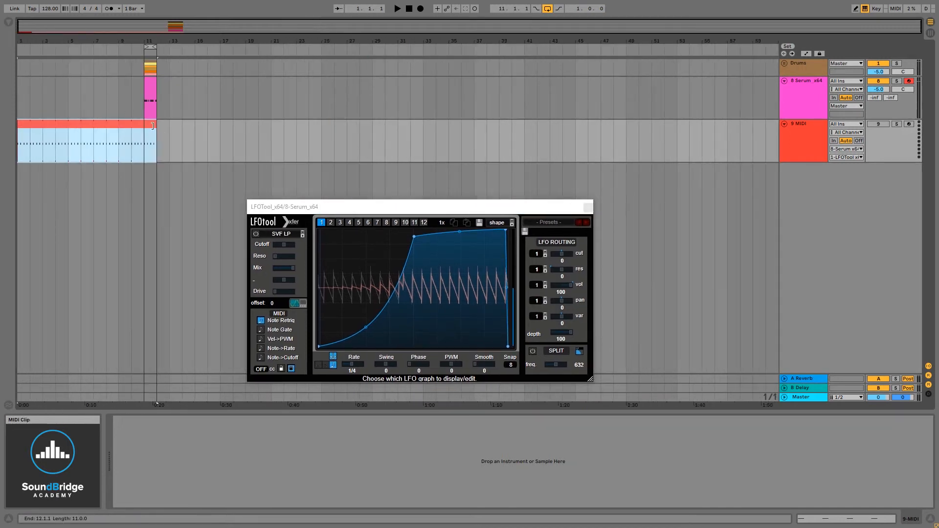
pyautogui.moveTo(157, 125); pyautogui.dragTo(864, 124)
pyautogui.moveTo(517, 40); pyautogui.dragTo(430, 43)
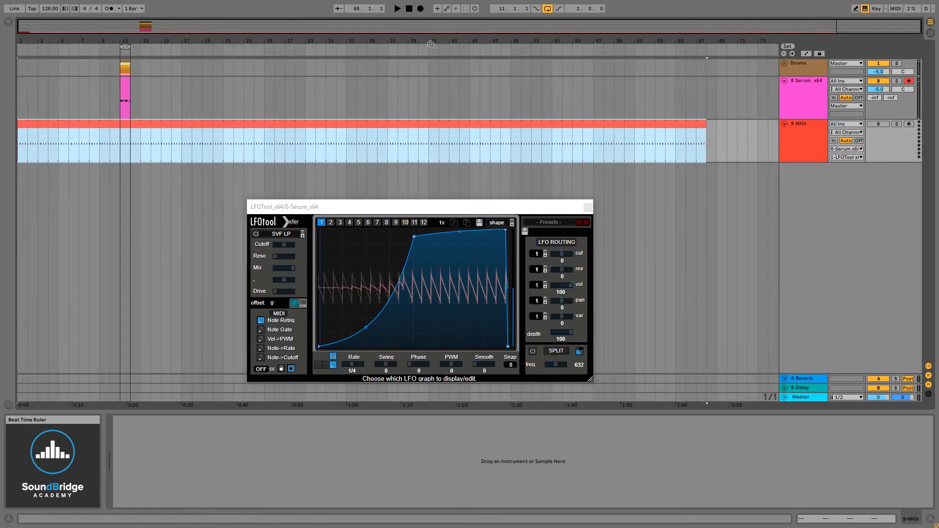
pyautogui.moveTo(708, 125); pyautogui.dragTo(774, 127)
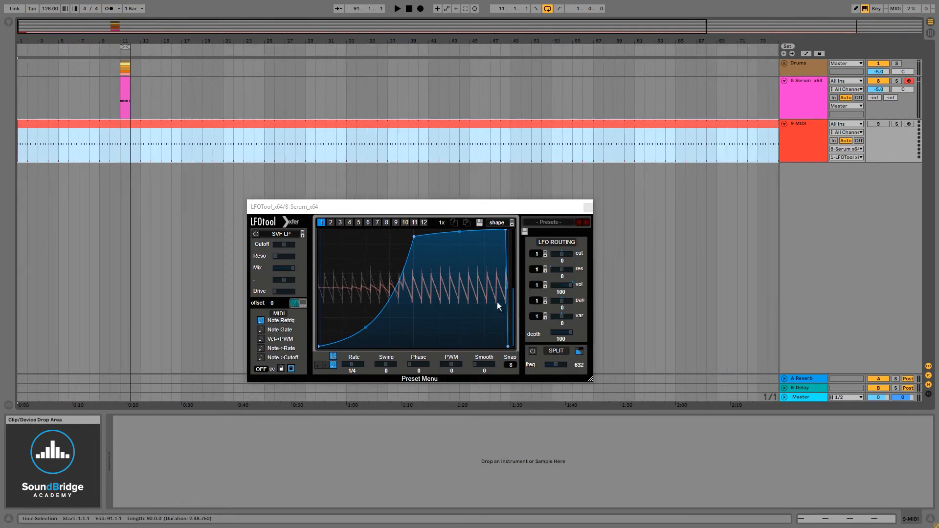
pyautogui.moveTo(389, 206)
pyautogui.mouseDown()
pyautogui.moveTo(405, 217)
pyautogui.moveTo(373, 204)
pyautogui.mouseUp()
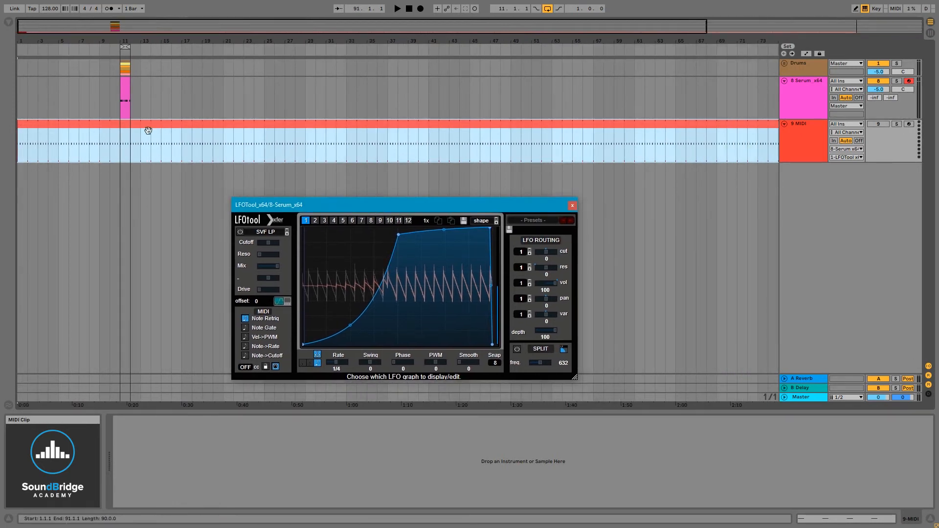
pyautogui.moveTo(122, 36); pyautogui.dragTo(237, 36)
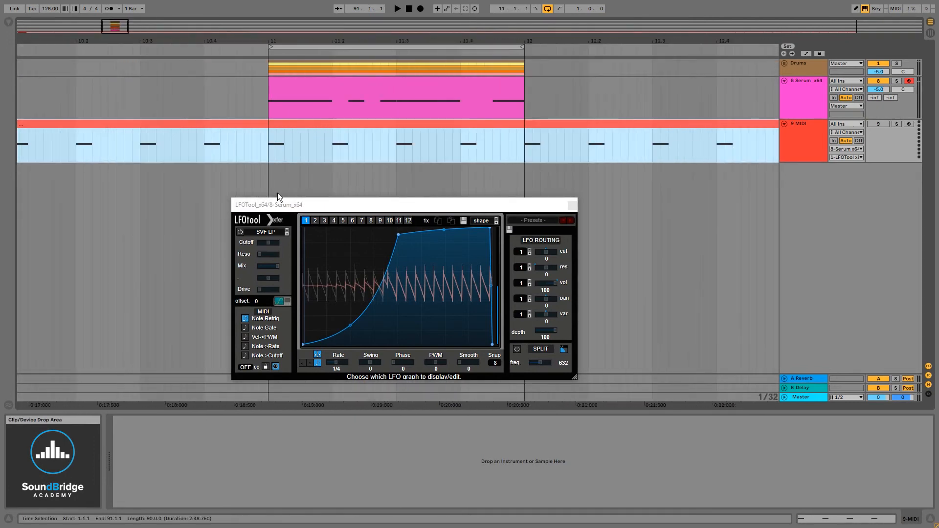